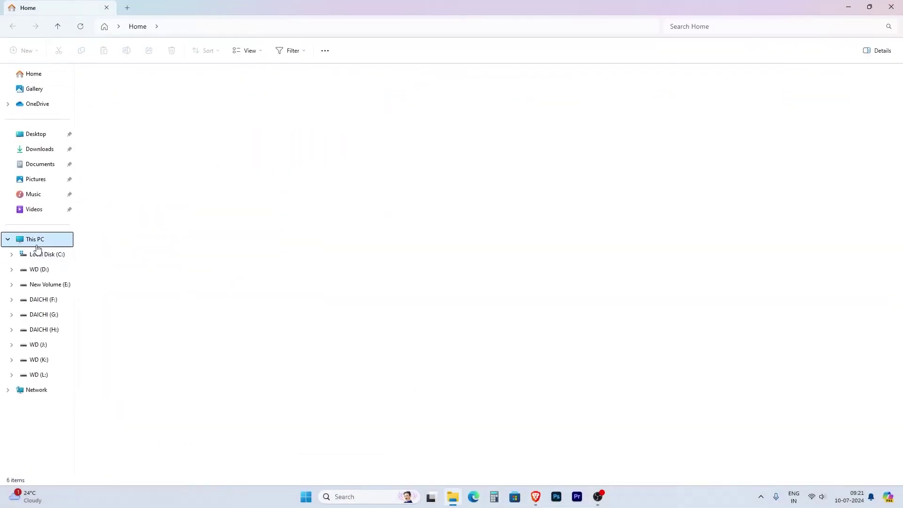
Step: Point out Local Disk (C:) and New Volume (E:) on the This PC drives page
left_click_drag(144, 99, 130, 88)
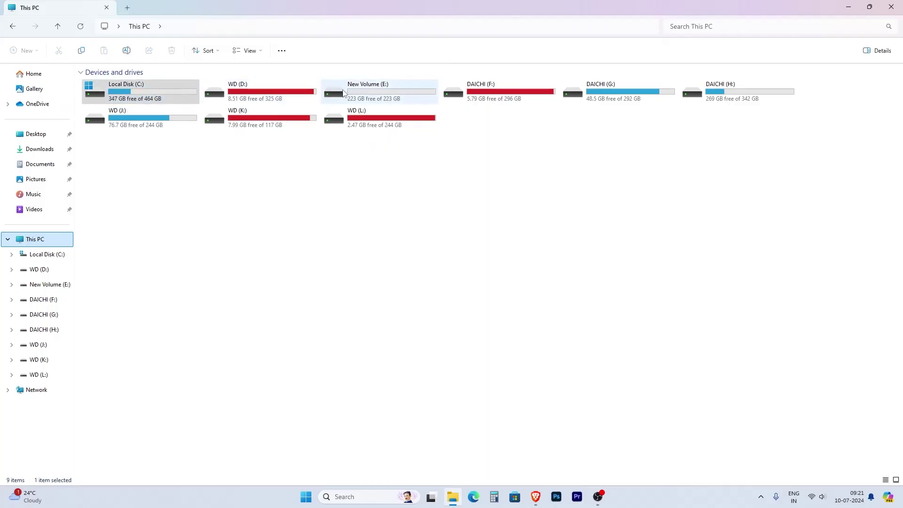
mouse_move(129, 87)
left_mouse_down()
mouse_move(360, 89)
mouse_move(363, 96)
mouse_move(155, 97)
left_mouse_up()
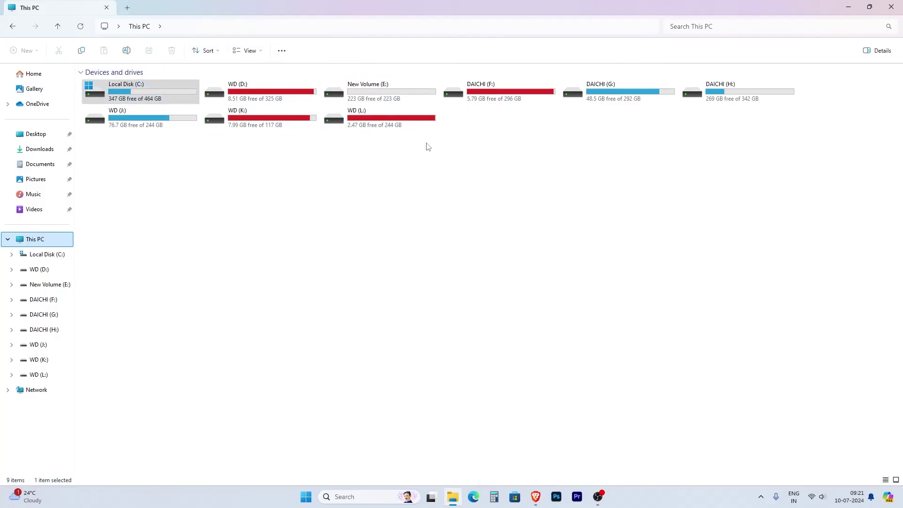
Step: Download the free DiskGenius installer from diskgenius.com in Brave and run it
left_click(535, 498)
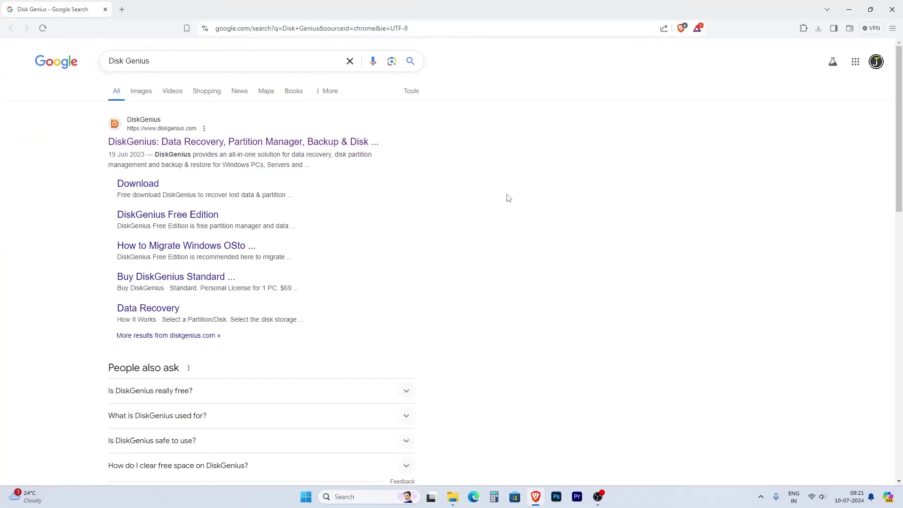
left_click(197, 143)
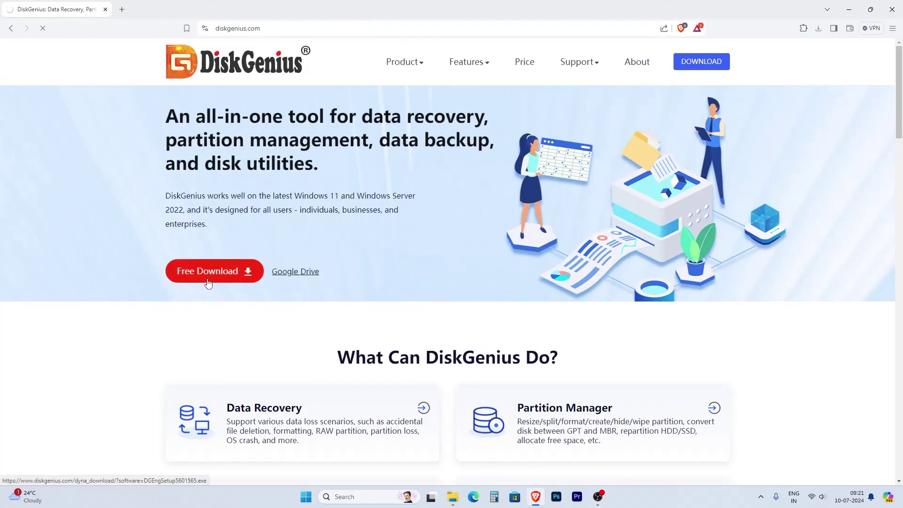
left_click(209, 284)
left_click(373, 240)
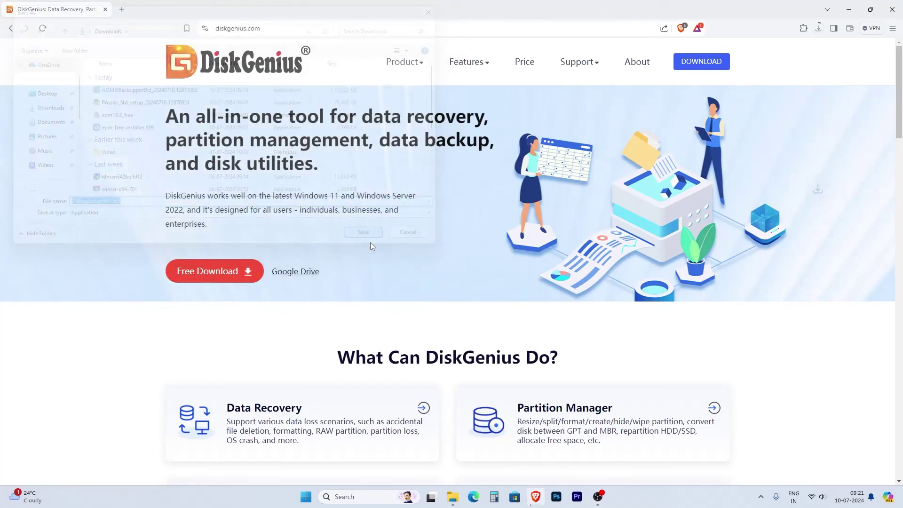
left_click(506, 319)
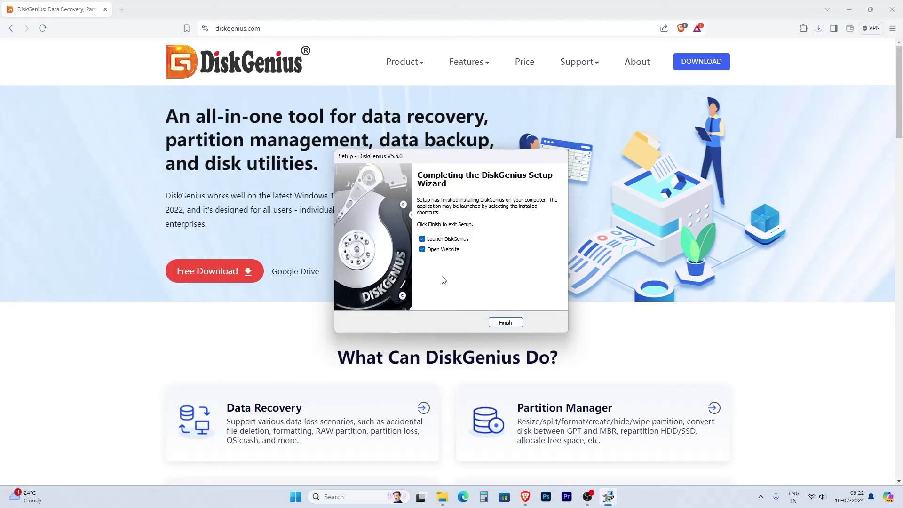
Step: Finish the setup wizard with Launch DiskGenius checked so the main window appears
left_click(506, 323)
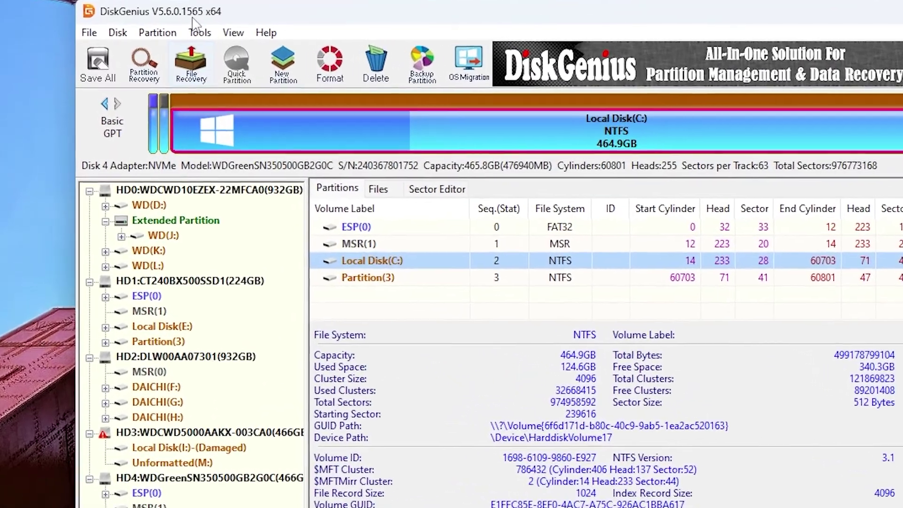
Step: Start Clone Disk from the Tools menu to reach the source disk choice
left_click(162, 27)
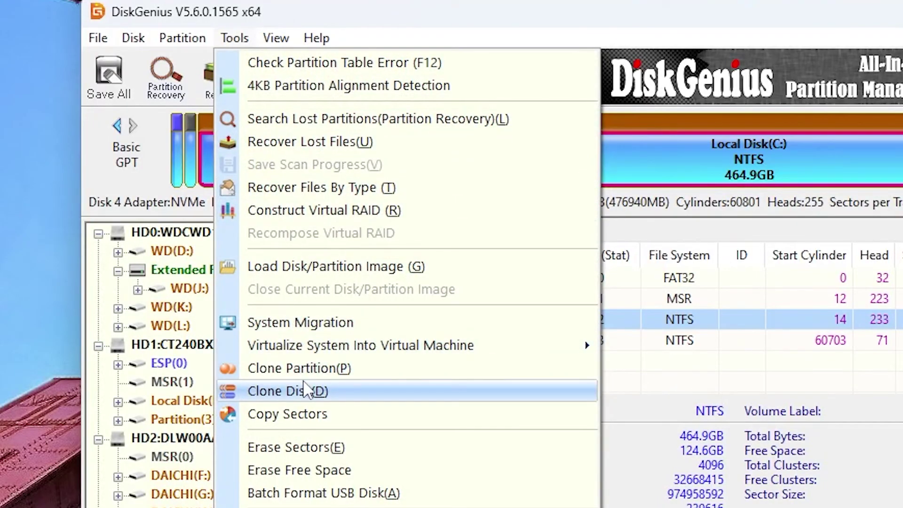
left_click(328, 395)
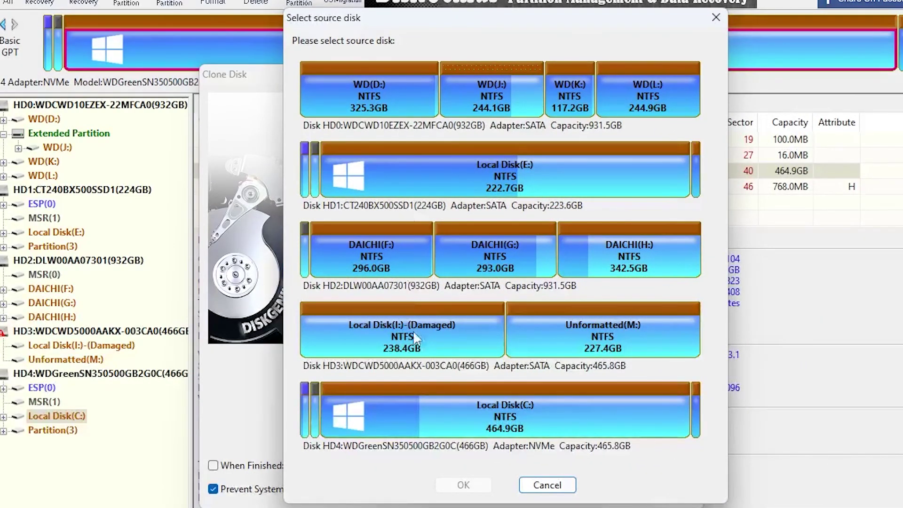
Step: Choose HD4 with Local Disk (C:) as source and accept switching to System Migration
left_click(491, 419)
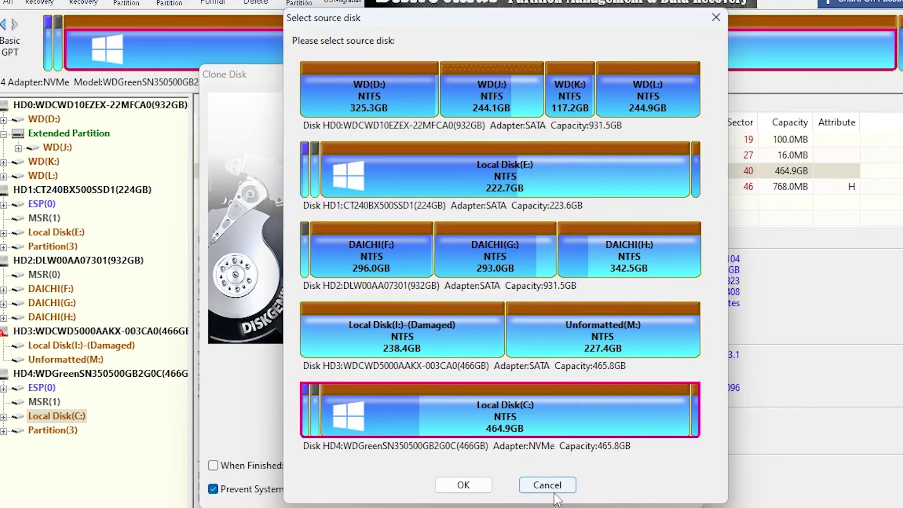
left_click(463, 485)
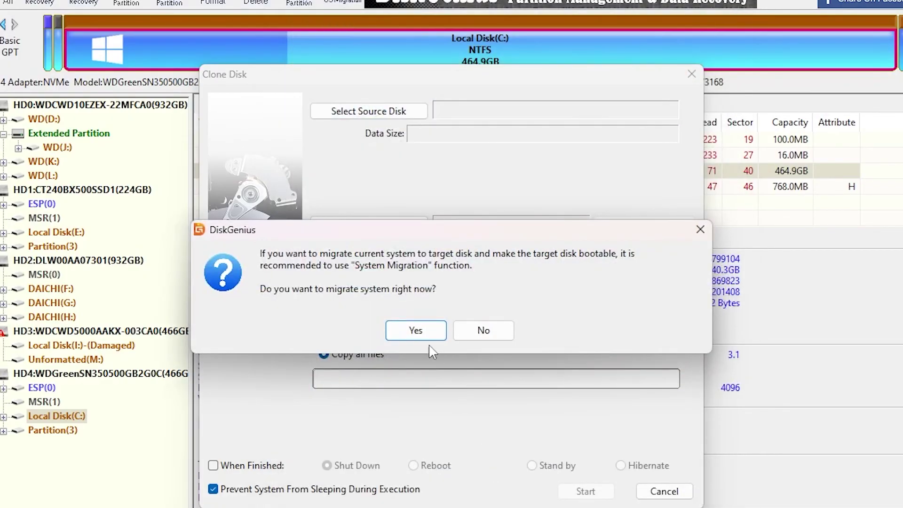
left_click(409, 329)
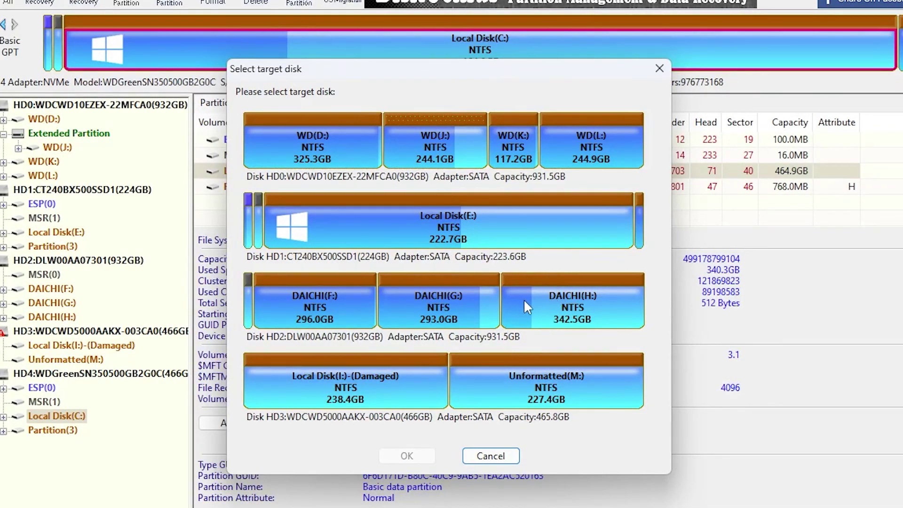
Step: Target the 224 GB CT240BX500SSD1 (HD1), accept overwriting it, and start the migration
left_click(494, 226)
left_click(407, 457)
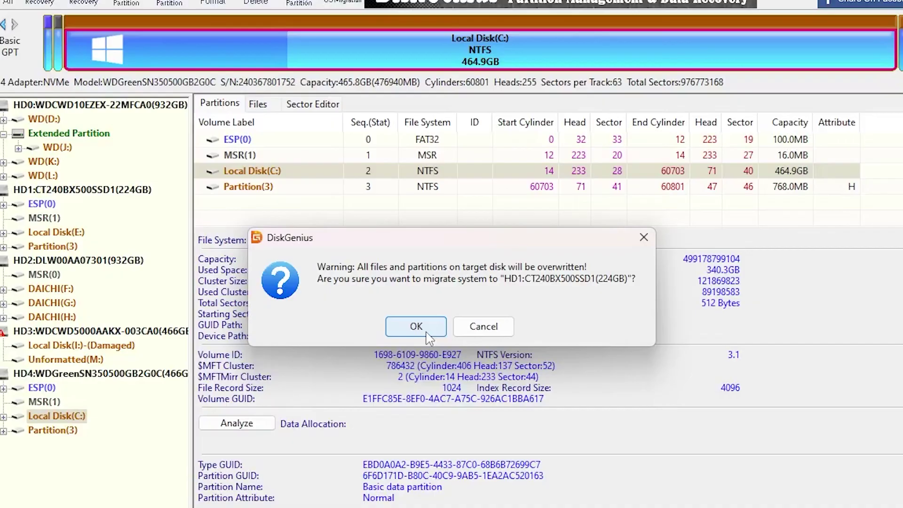
left_click(426, 337)
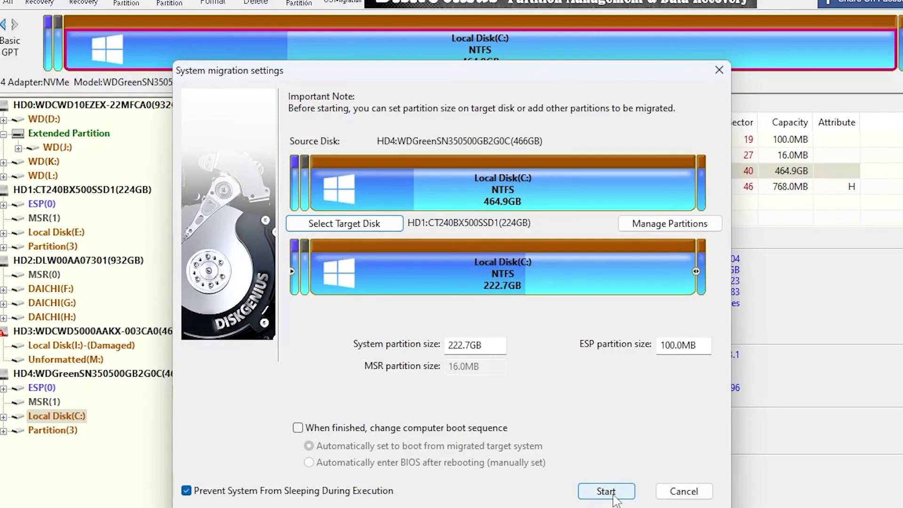
left_click(614, 494)
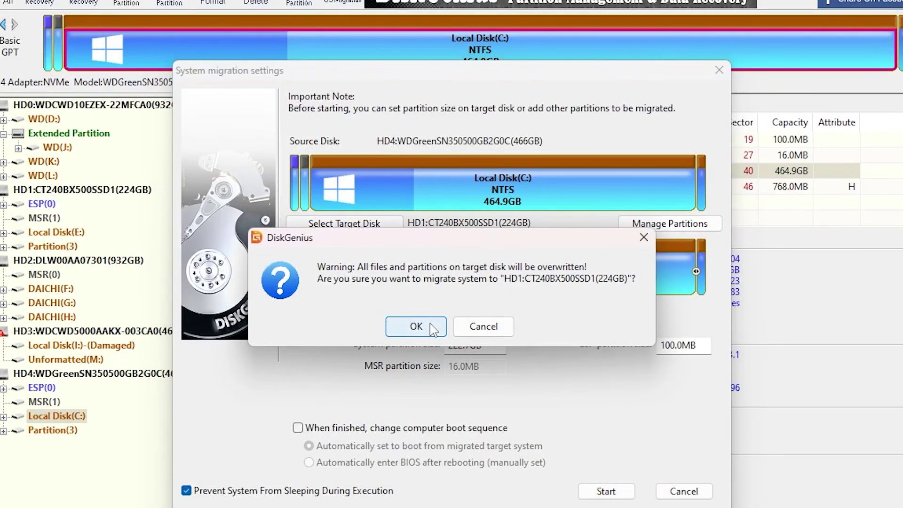
left_click(433, 331)
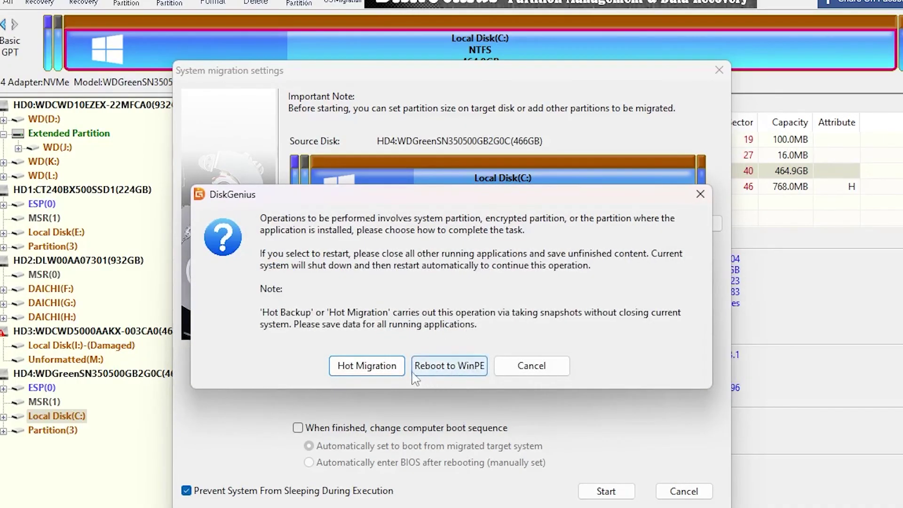
Step: Choose Hot Migration and let about 125 GB copy to the SSD while Windows runs
left_click(383, 370)
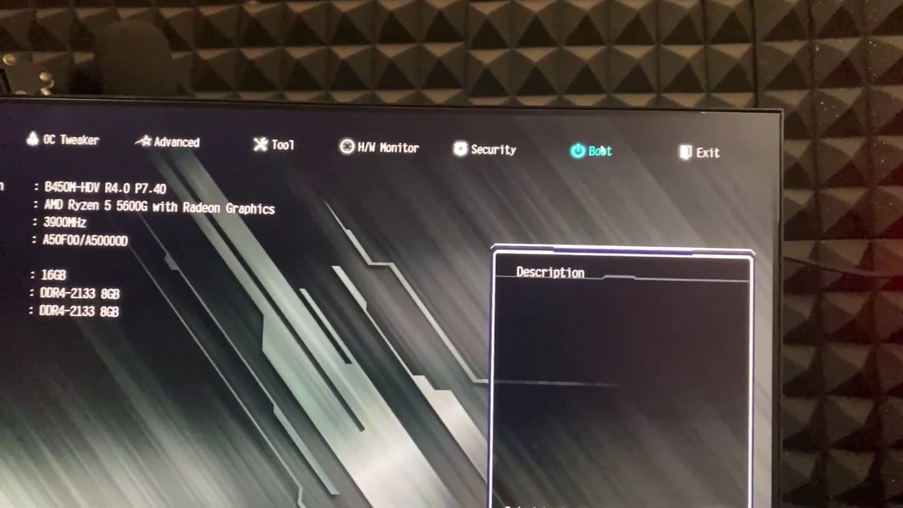
Step: Set Boot Option #1 to Windows Boot Manager on the CT240BX500SSD1 in the Boot page
left_click(551, 164)
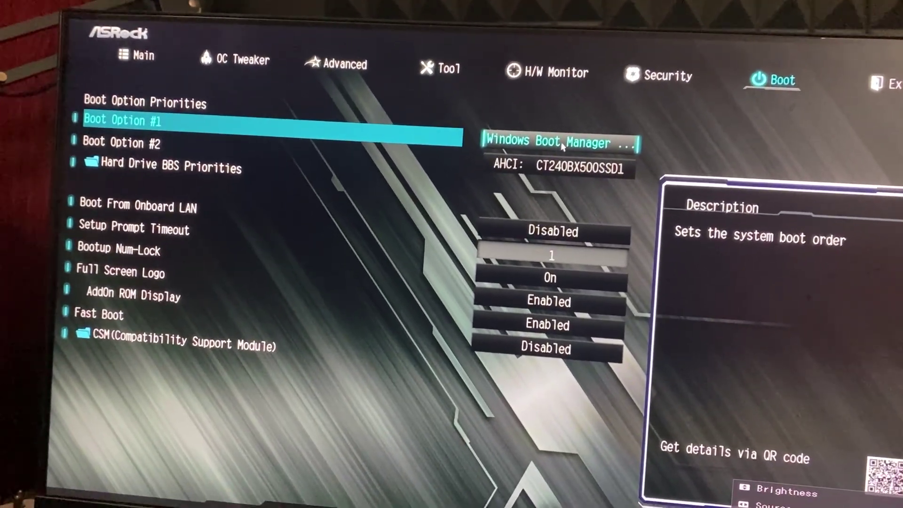
left_click(545, 157)
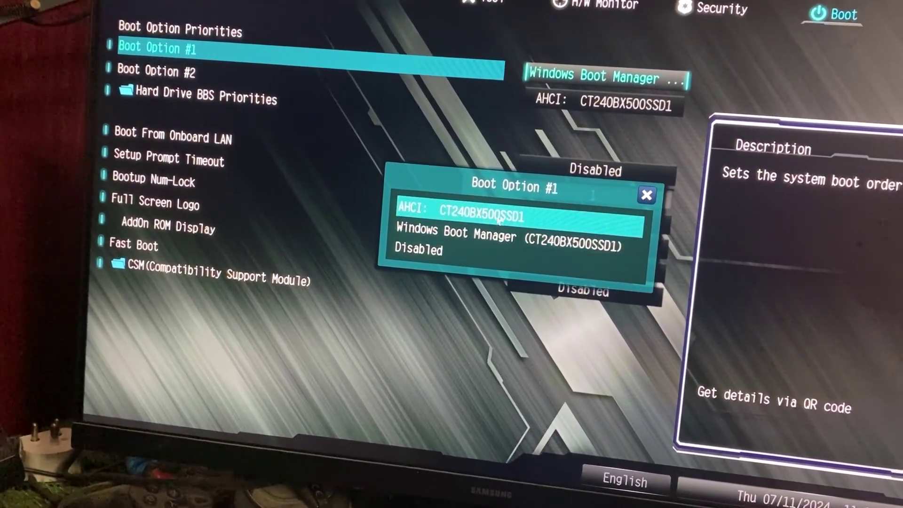
left_click(497, 224)
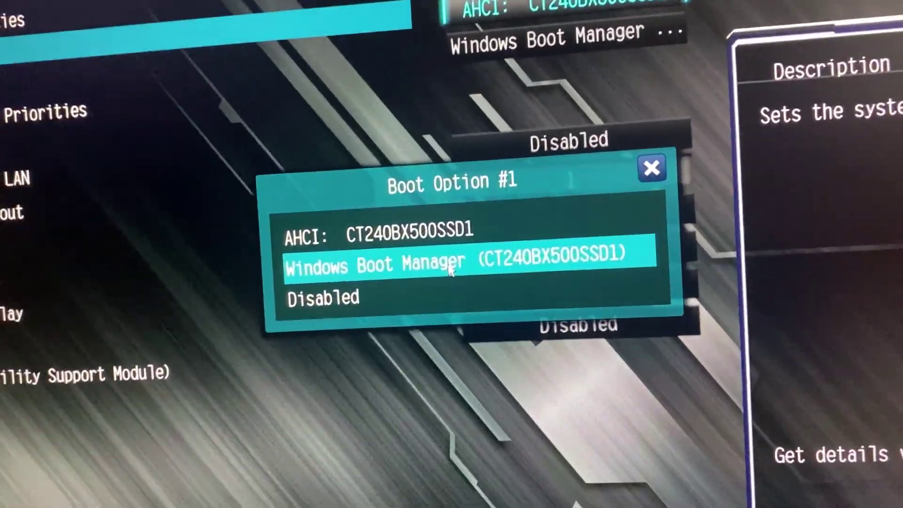
left_click(497, 242)
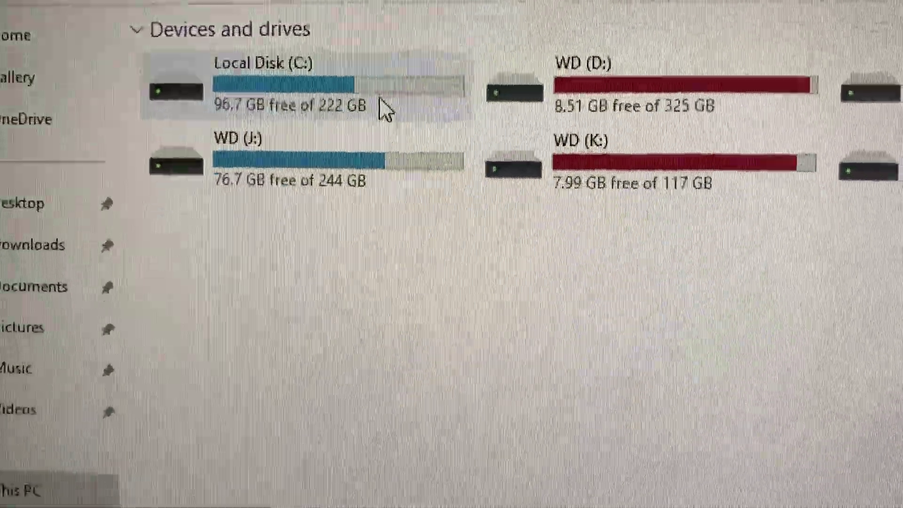
Step: Browse the 222 GB Local Disk (C:), then view Windows Update and the System page in Settings
double_click(381, 109)
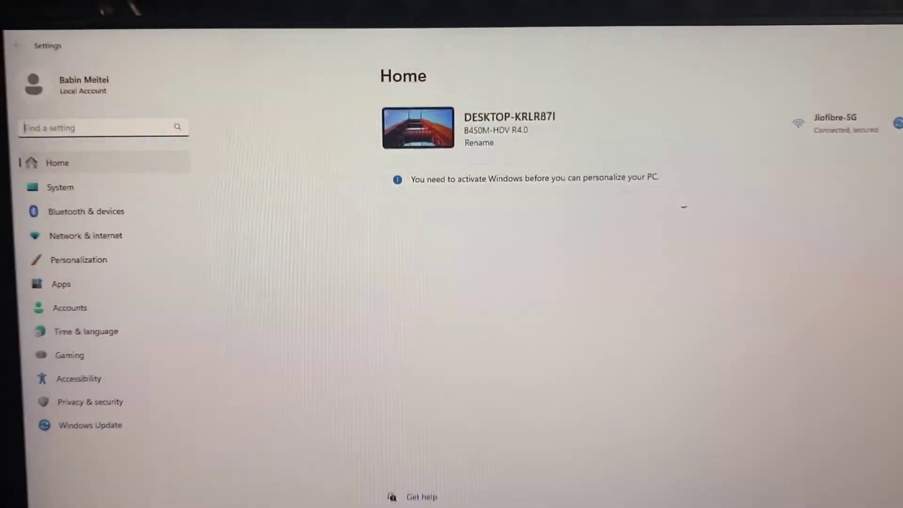
left_click(90, 425)
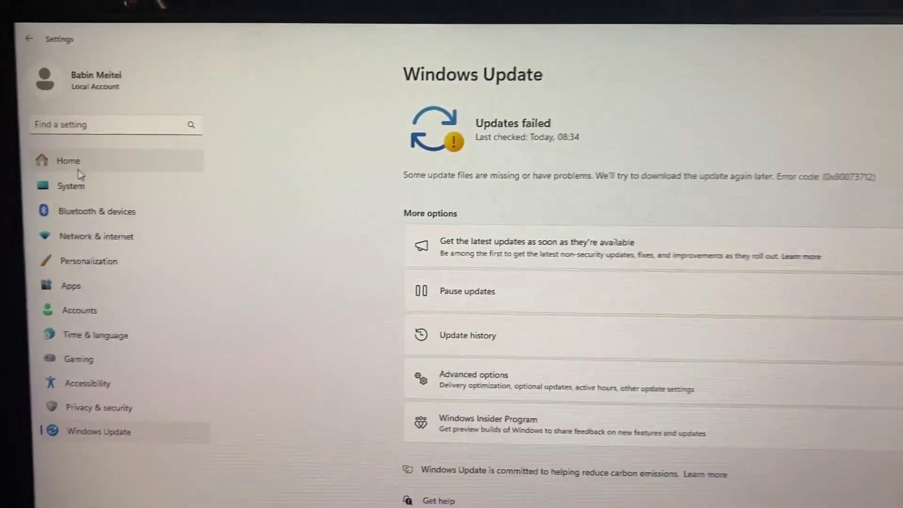
left_click(80, 182)
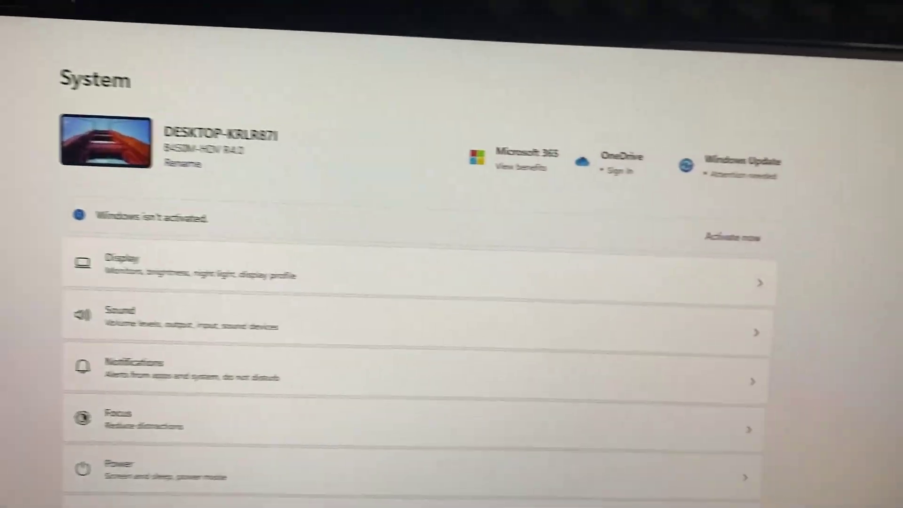